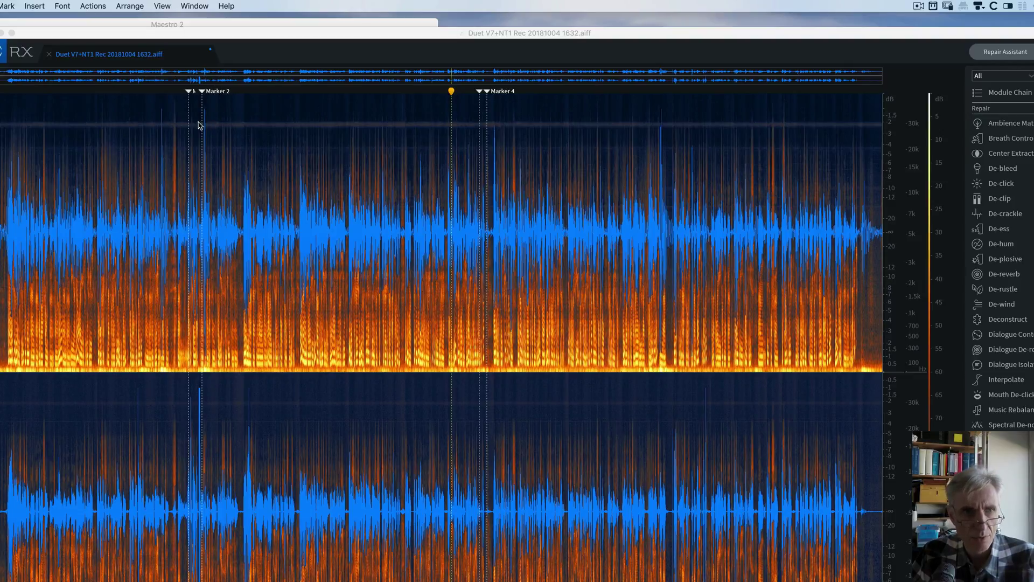
left_click(213, 92)
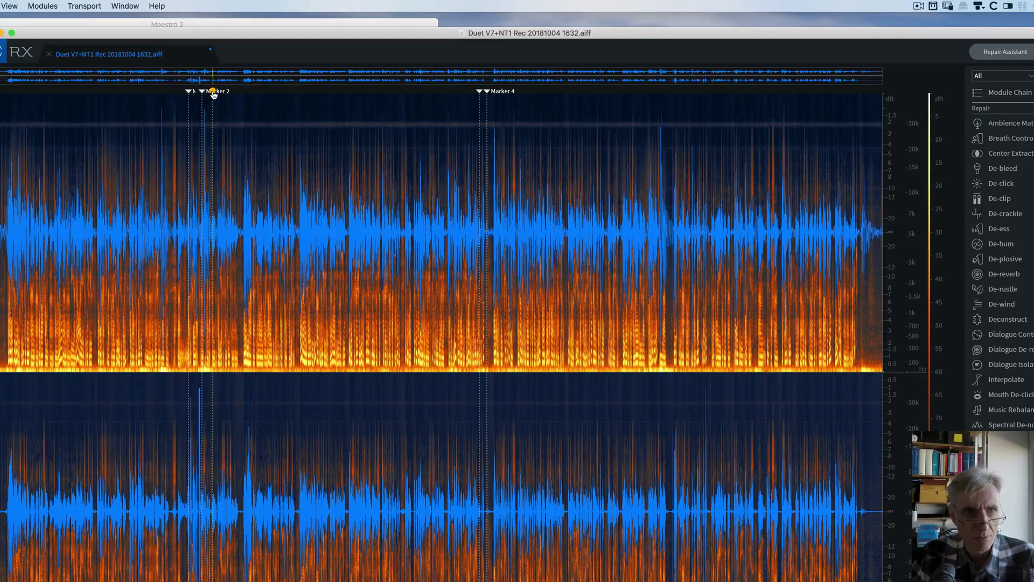
left_click(169, 96)
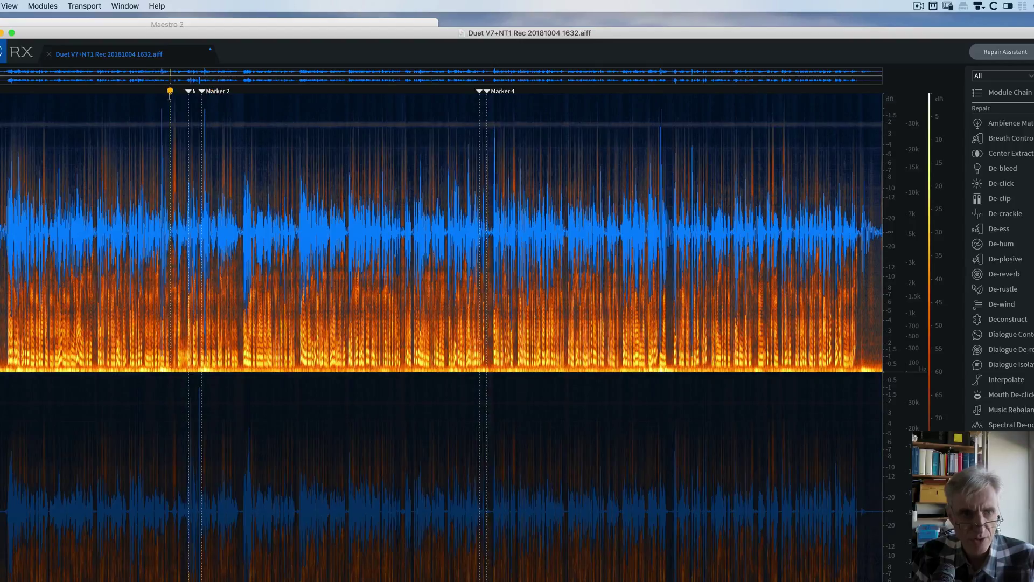
left_click(186, 435)
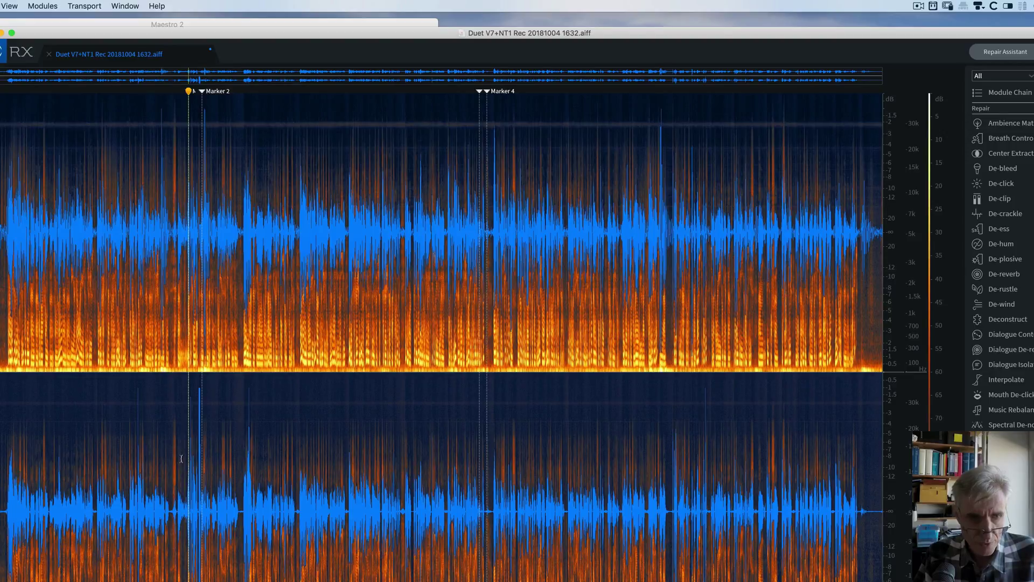
left_click(181, 458)
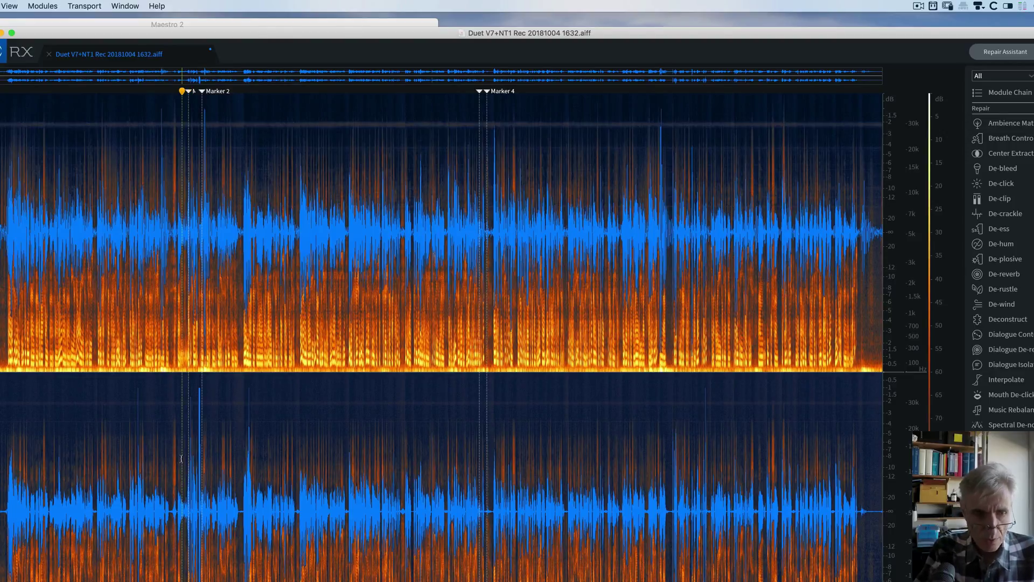
key("space")
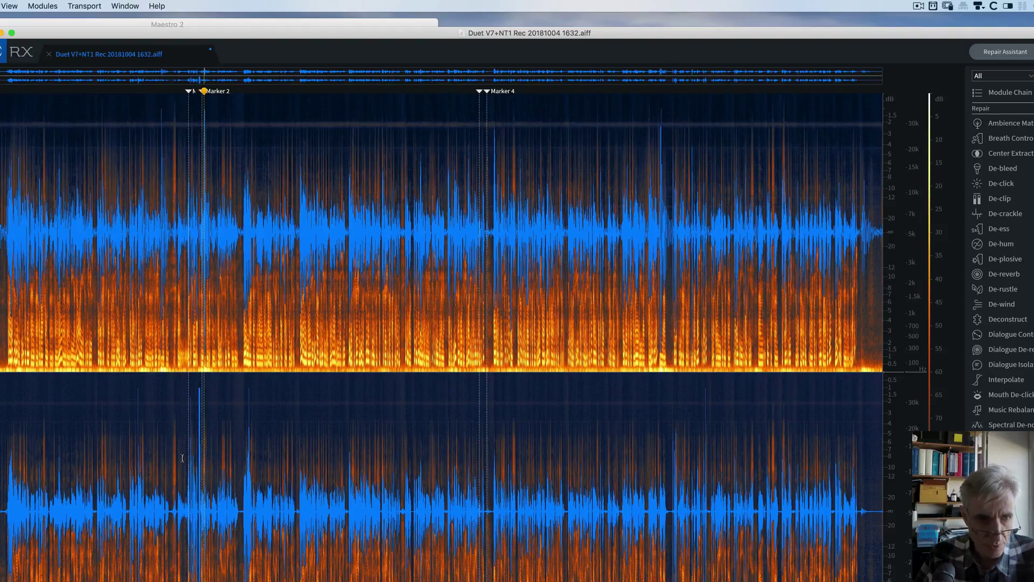
Select the stretch around Marker 2 and preview De-plosive's Moderate Reduction preset (sensitivity 7.0, strength 6.0, 200 Hz)
left_click_drag(182, 458, 205, 462)
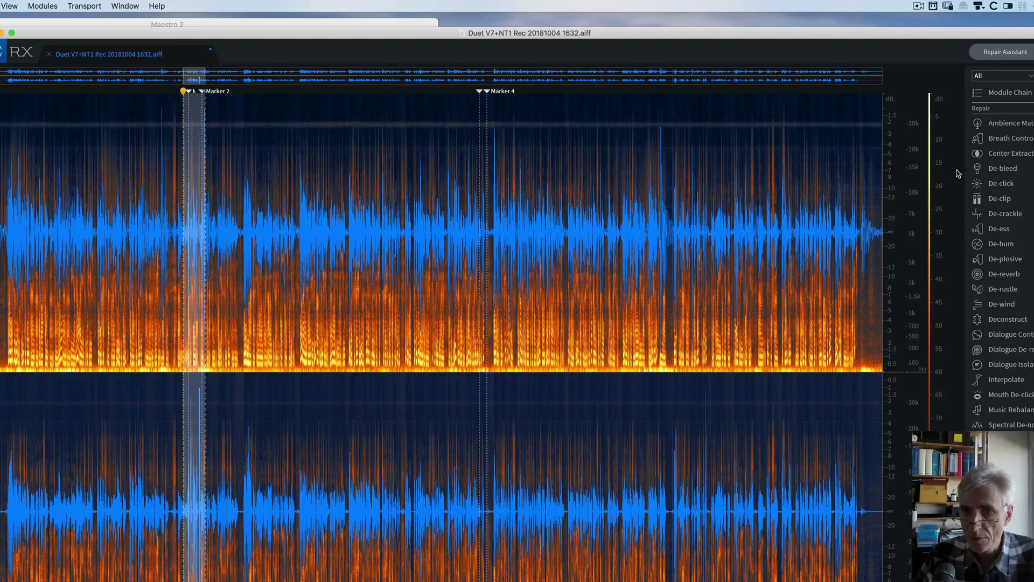
left_click(994, 264)
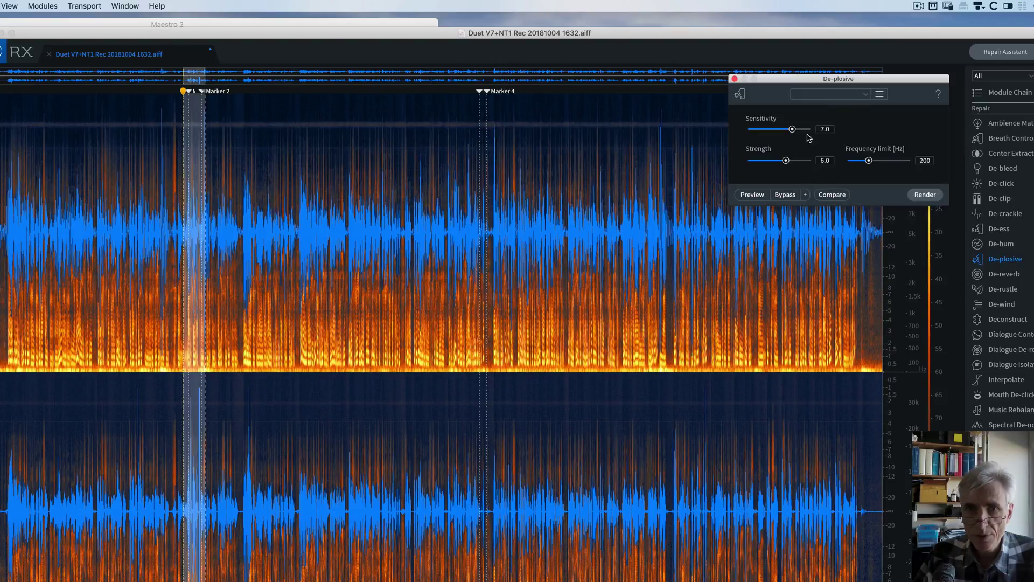
left_click(863, 97)
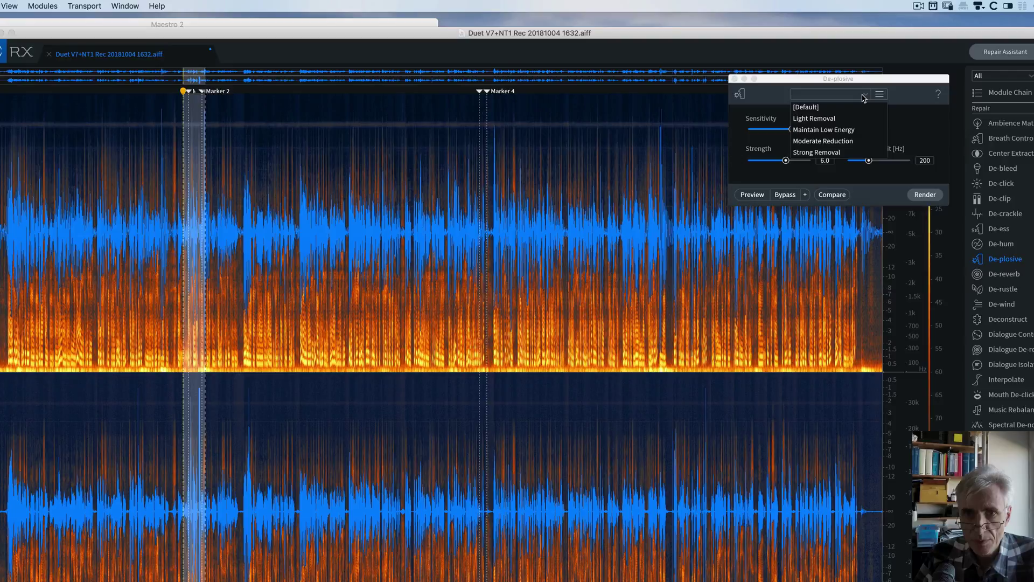
left_click(838, 144)
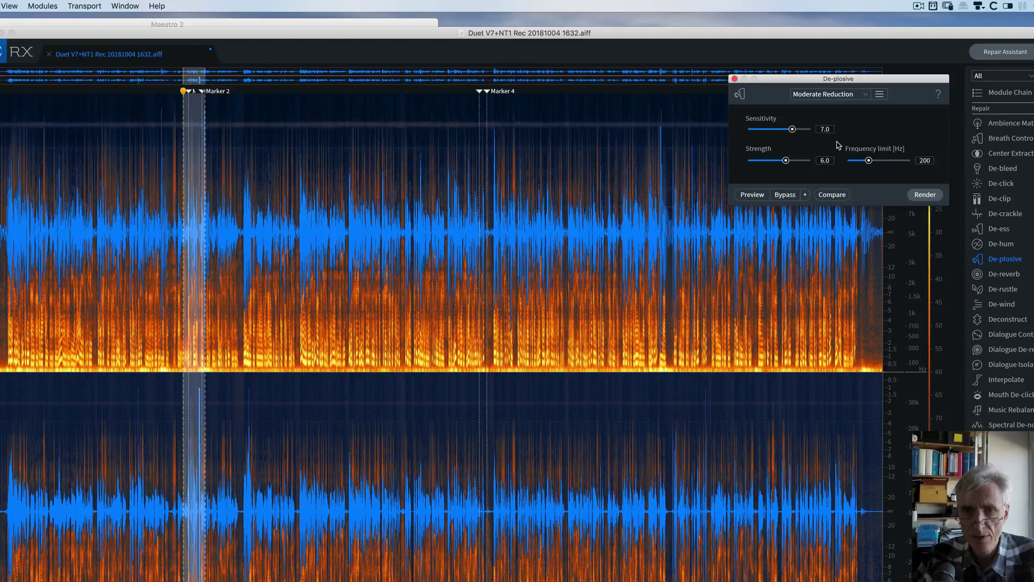
left_click(753, 194)
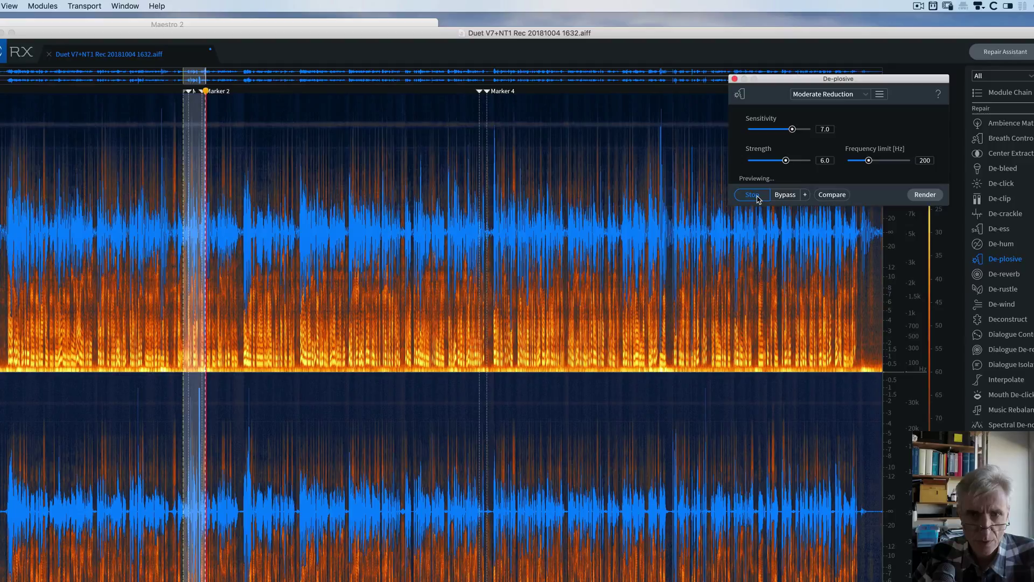
left_click(757, 198)
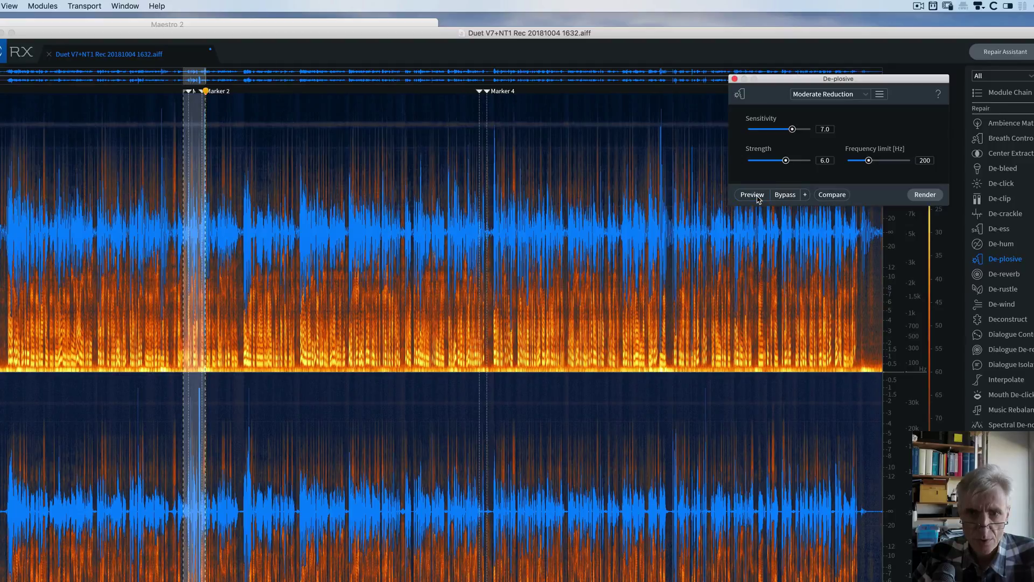
left_click(830, 195)
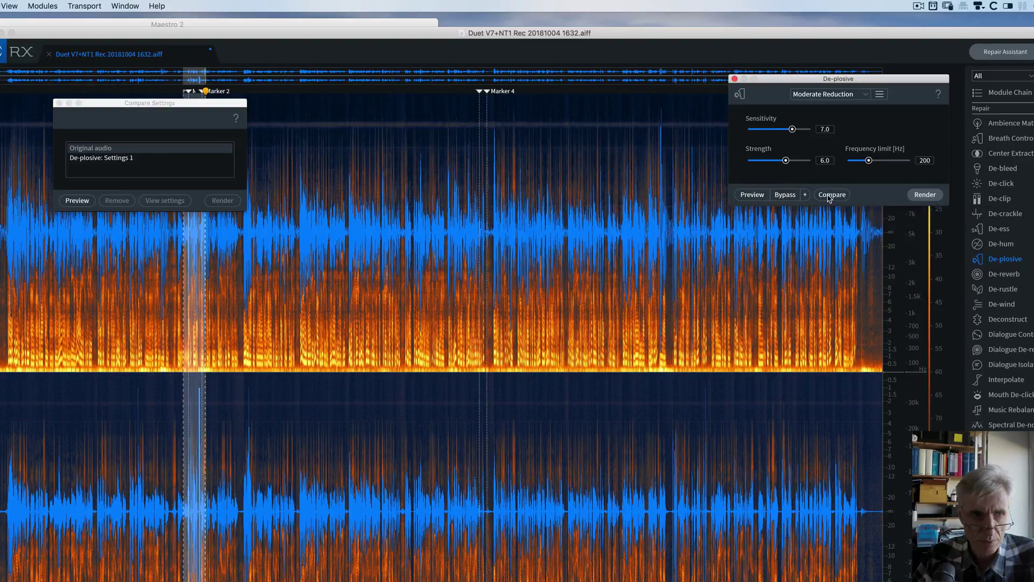
left_click(107, 151)
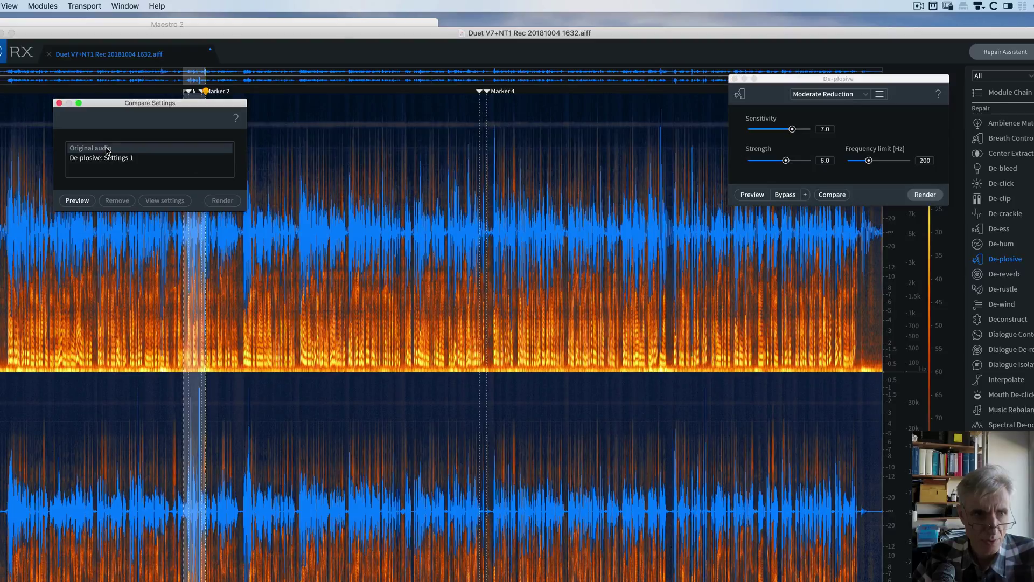
left_click(82, 203)
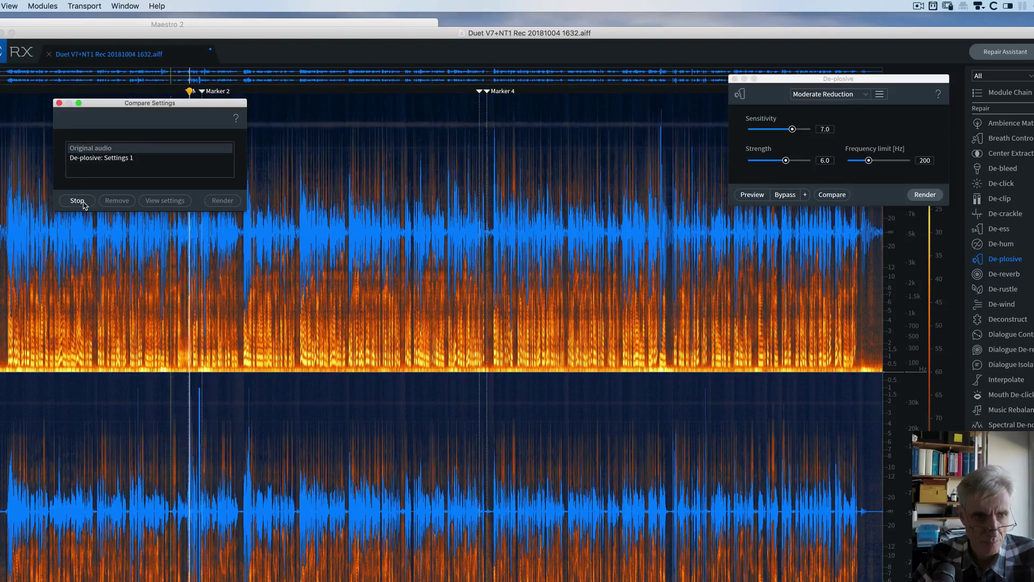
left_click(81, 202)
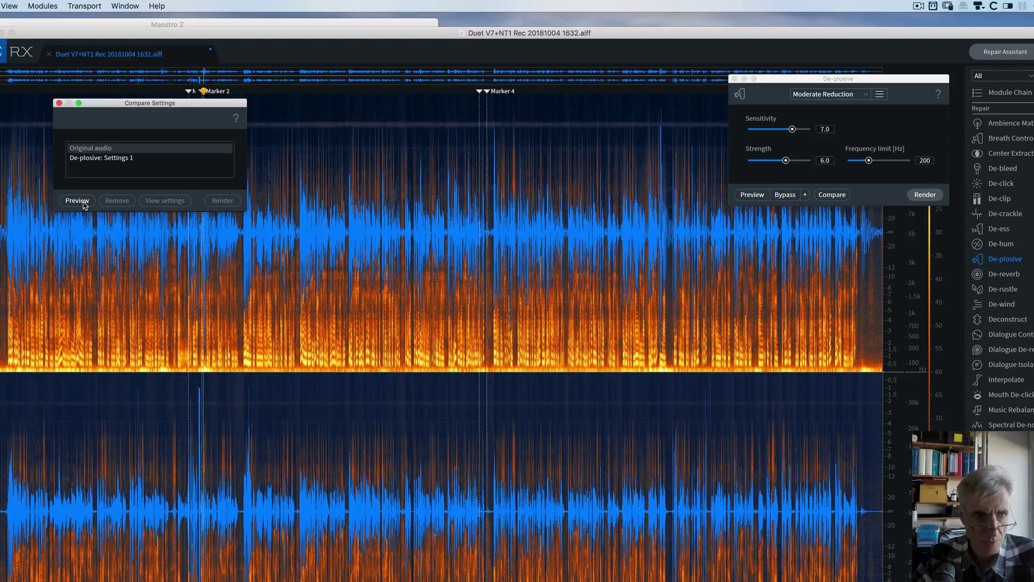
left_click(97, 158)
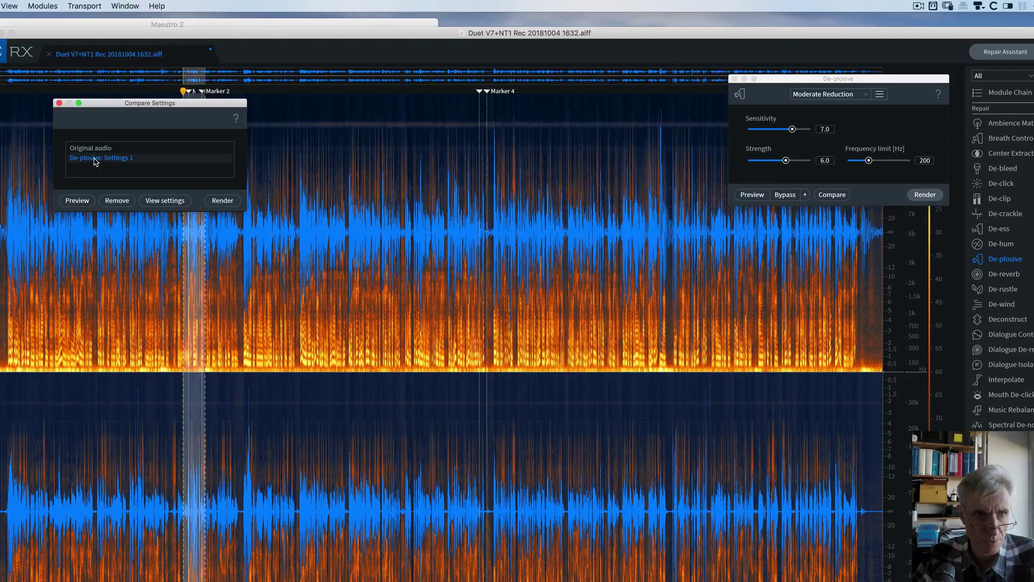
left_click(81, 202)
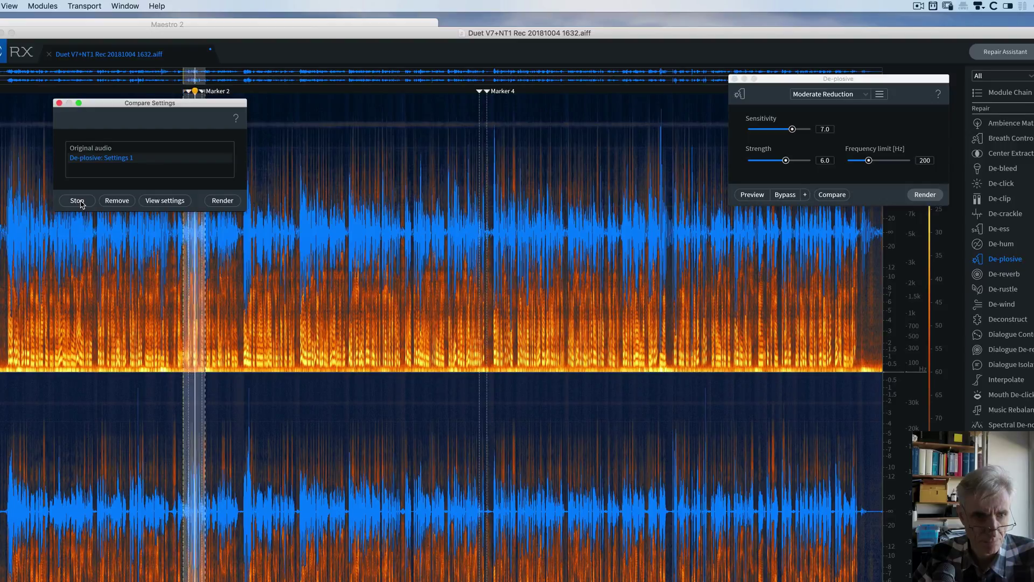
left_click(59, 103)
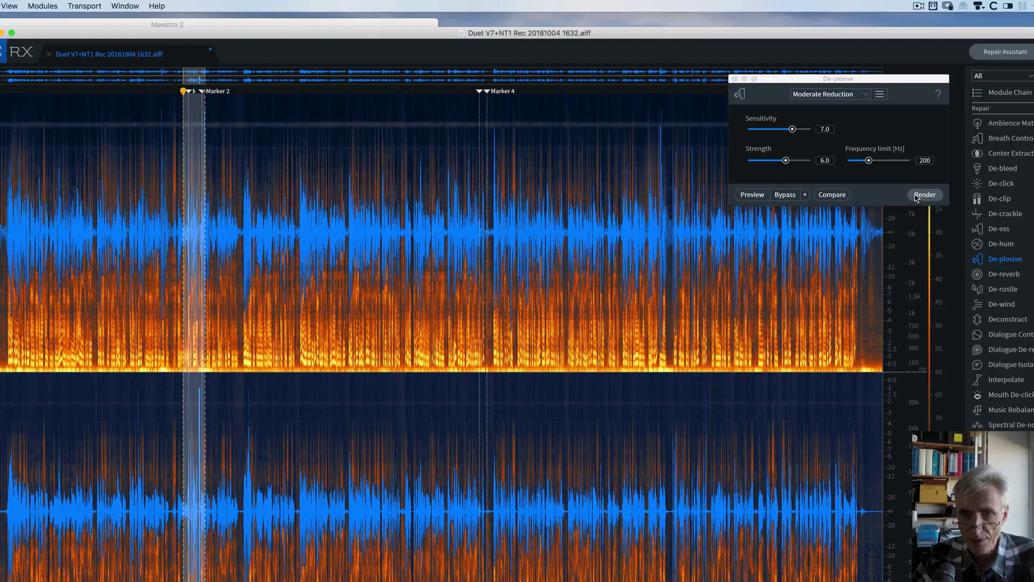
Render the De-plosive fix, close the module, and play back from before Marker 1
left_click(932, 195)
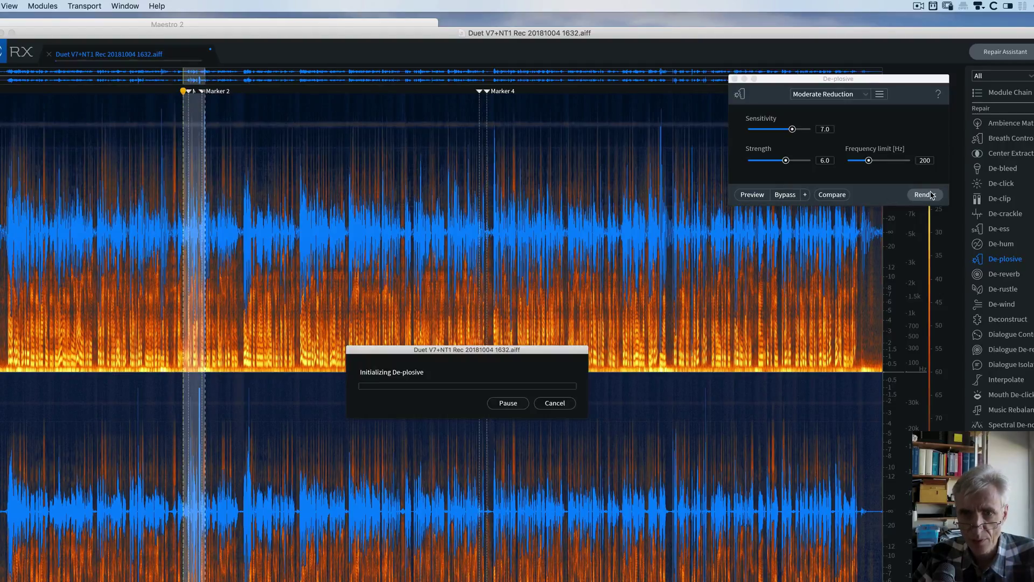
left_click(734, 79)
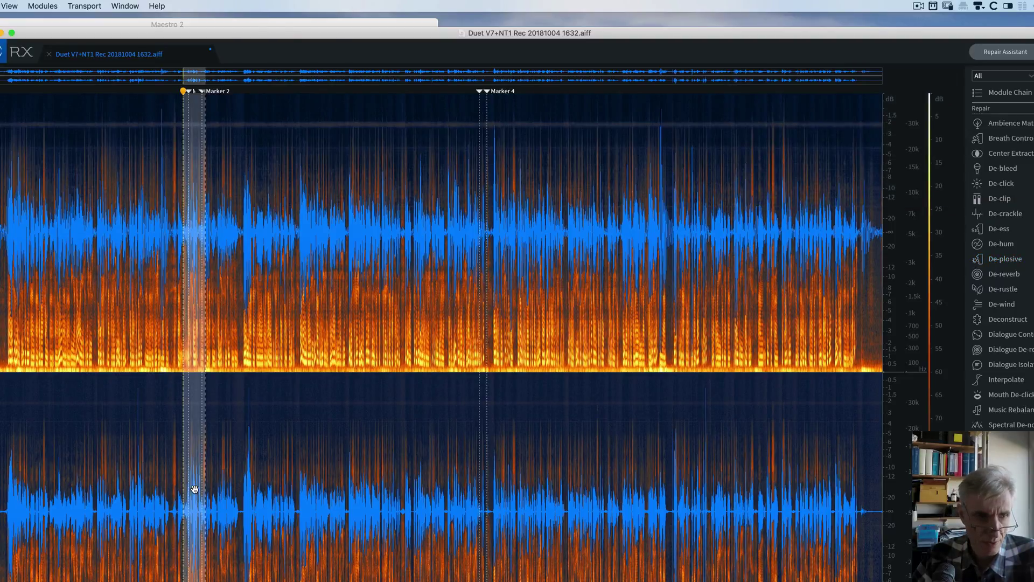
left_click(177, 478)
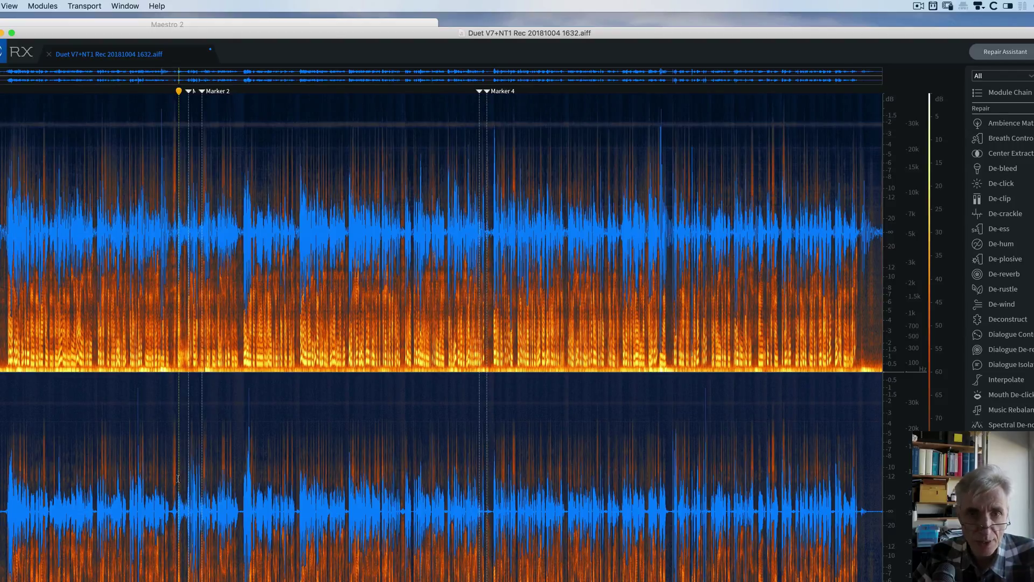
key("space")
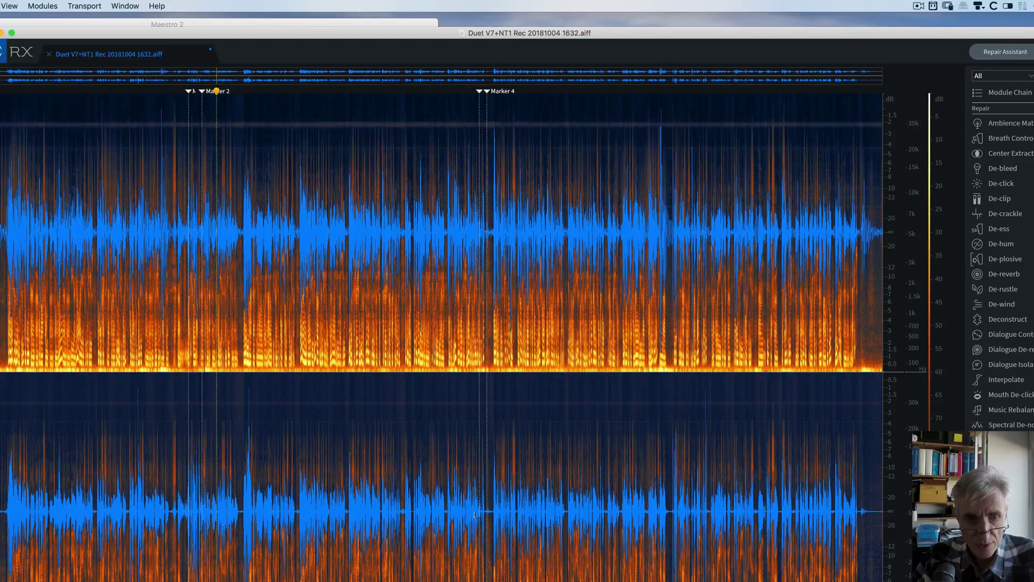
Select the narrow pitch rise just before Marker 4 and play it back
left_click_drag(475, 514, 493, 516)
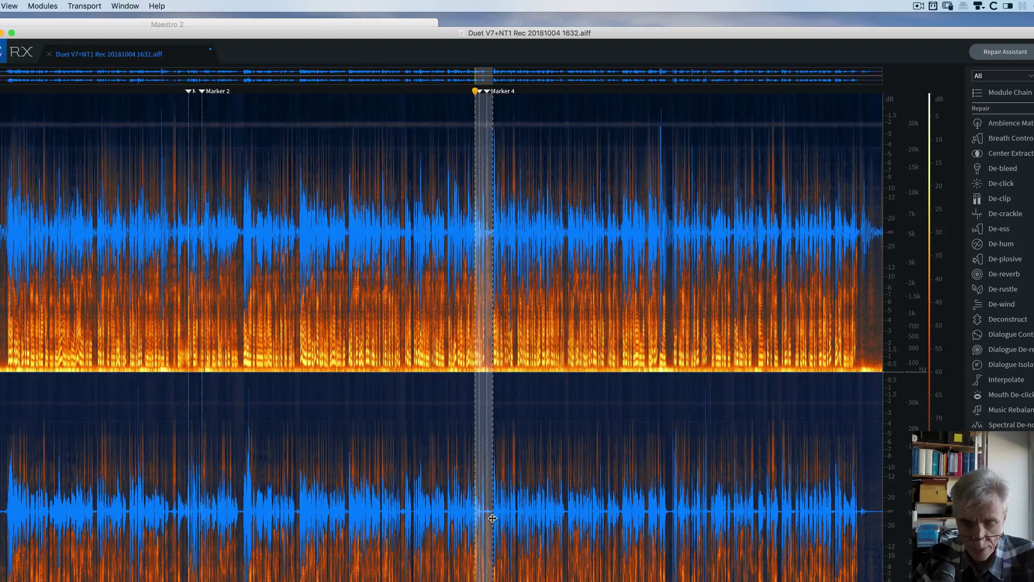
key("space")
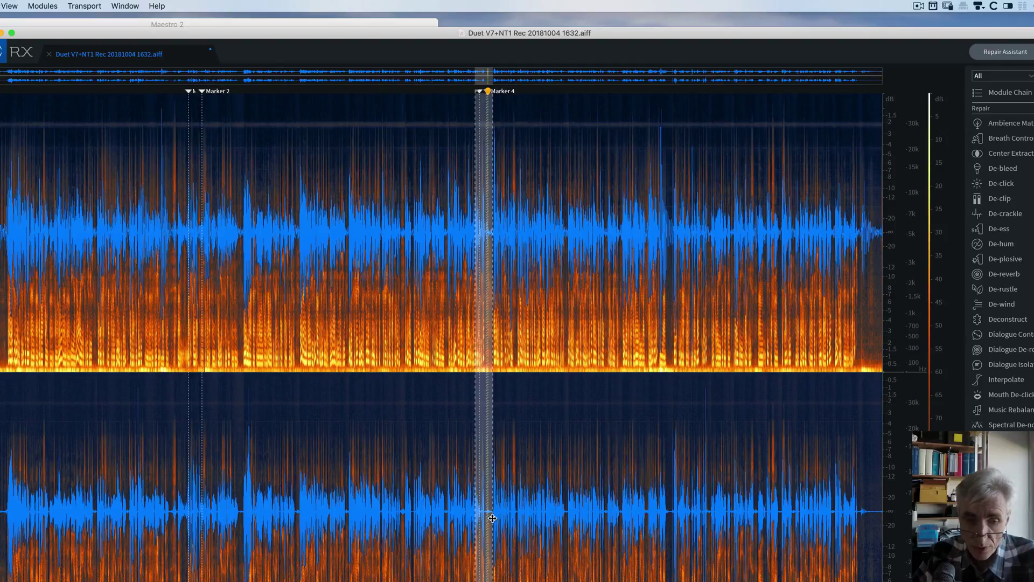
Reset the phrase's curve flat in Dialogue Contour, then start and stop a preview
left_click(1005, 339)
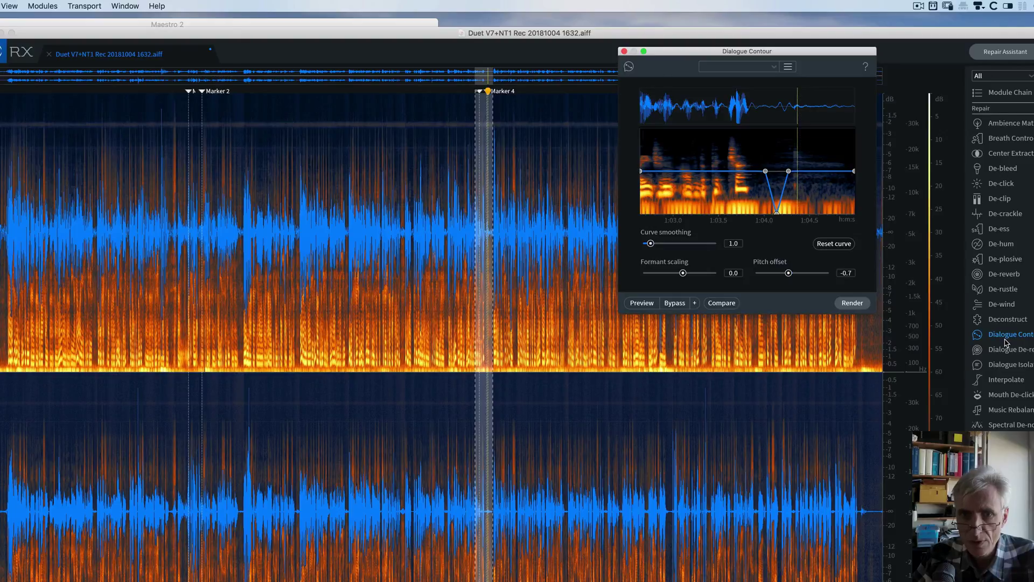
left_click(837, 249)
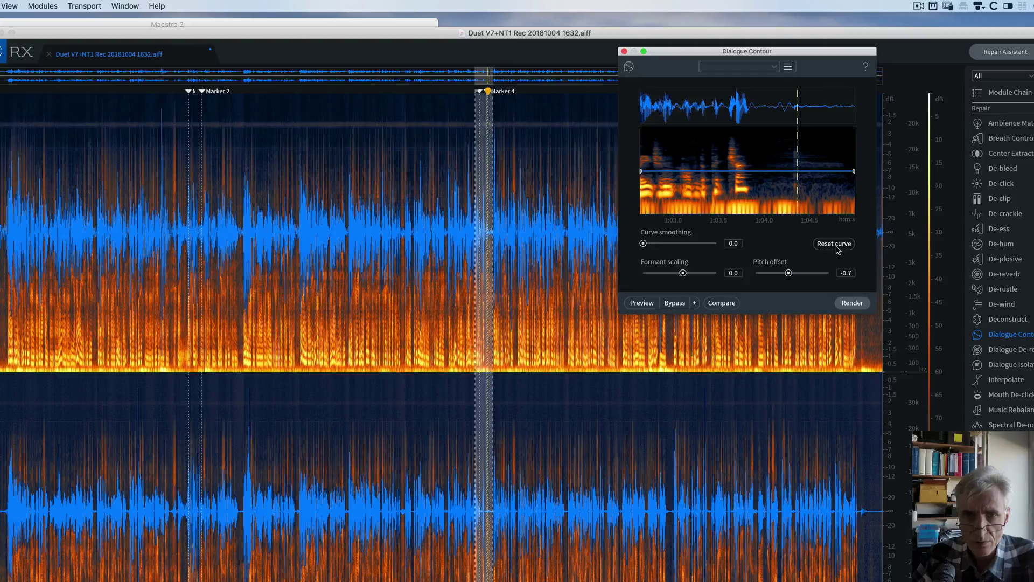
left_click(649, 305)
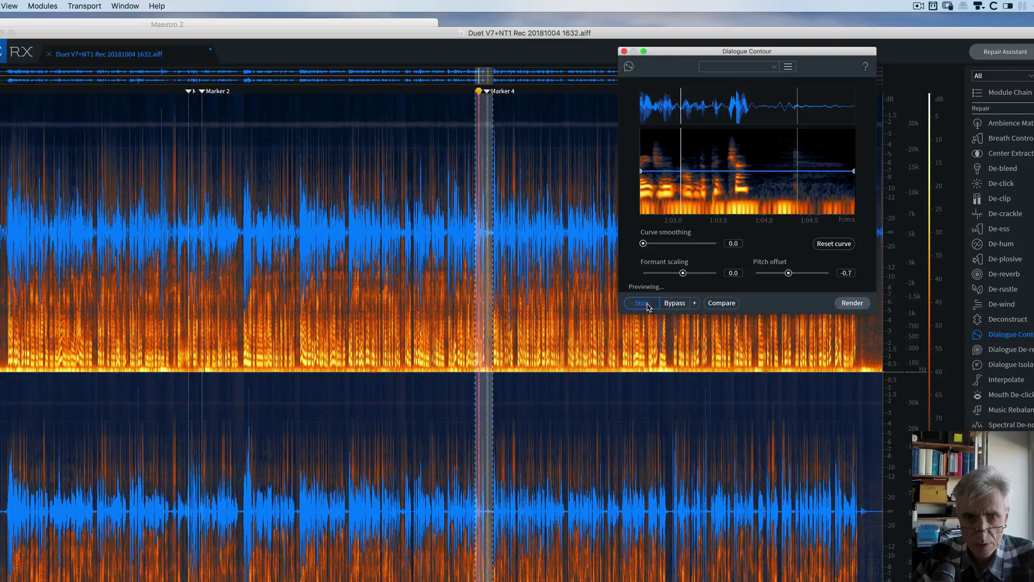
left_click(648, 305)
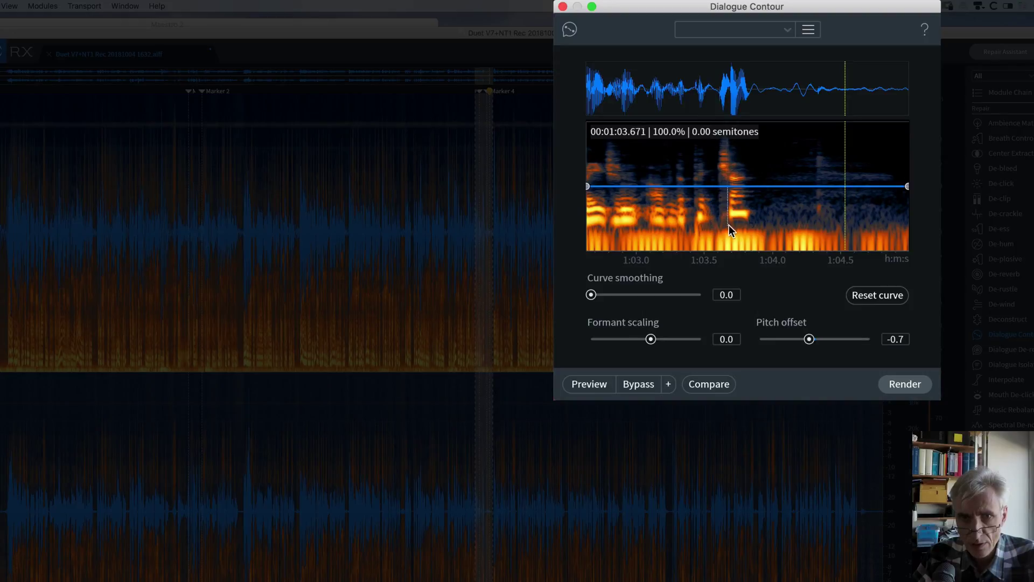
Anchor nodes around the rise, drag the middle down, smoothing 1.4, offset 0.0, then preview
left_click(703, 187)
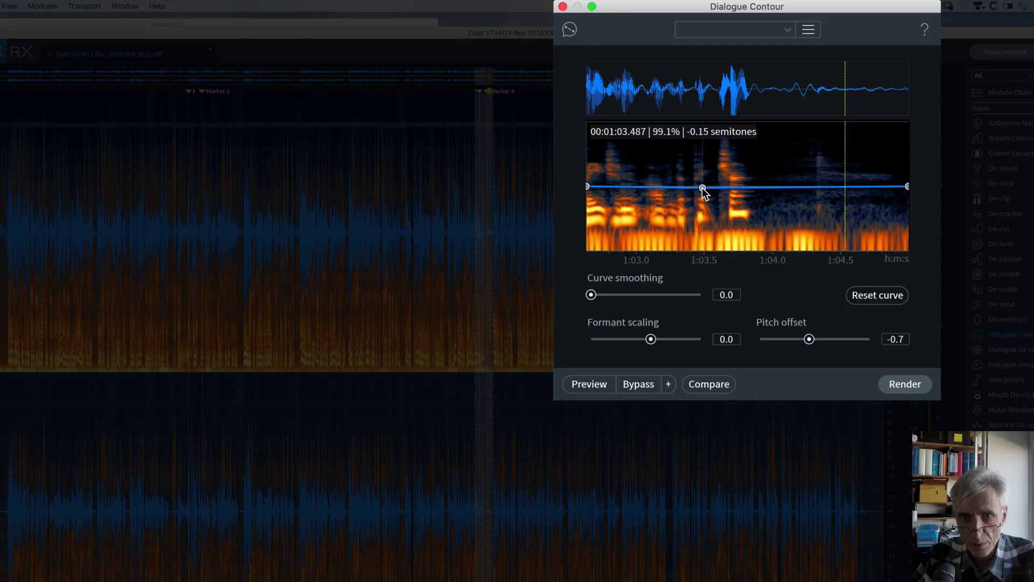
left_click(756, 189)
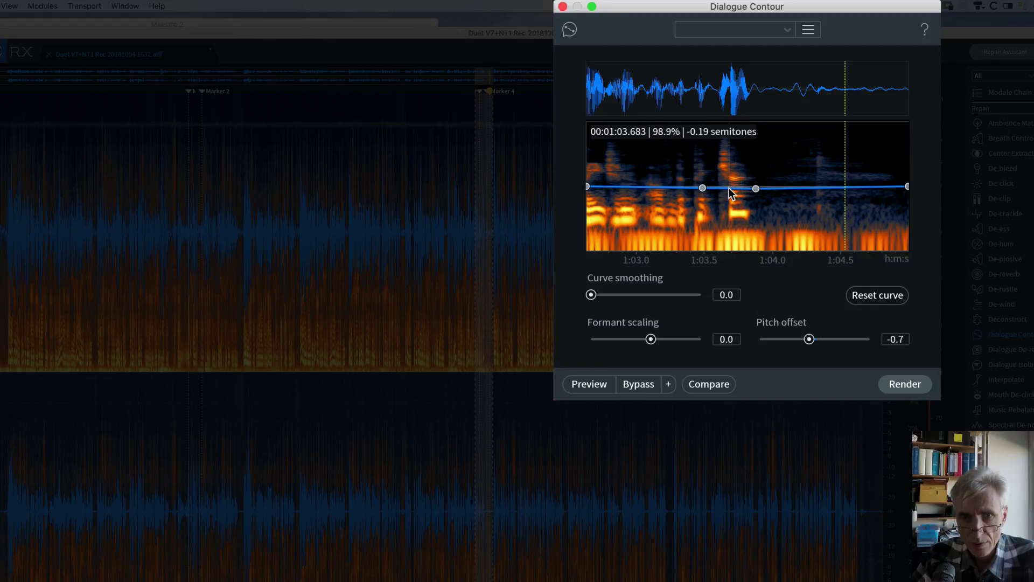
left_click_drag(729, 187, 729, 221)
left_click(606, 295)
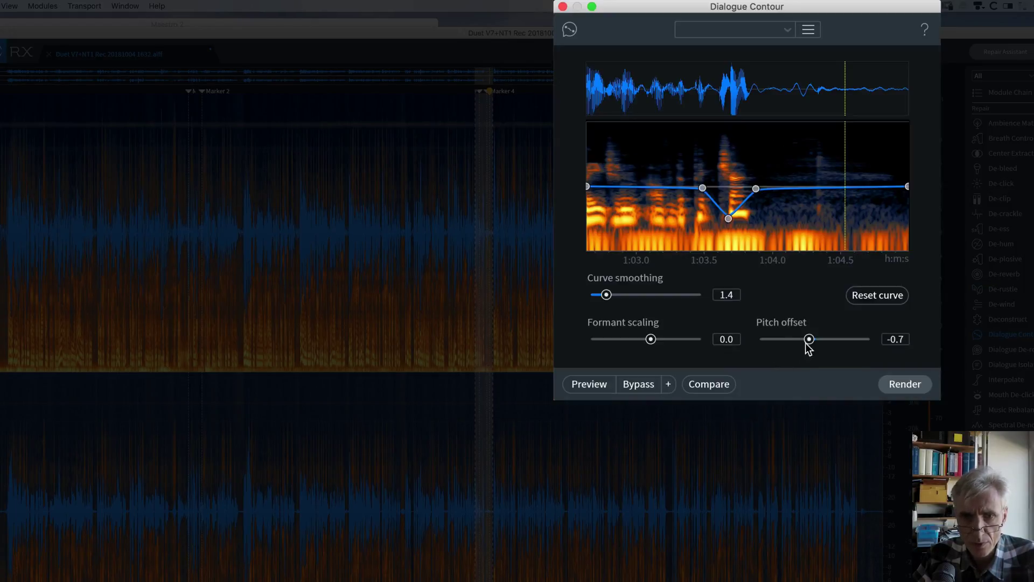
left_click(810, 341, "alt")
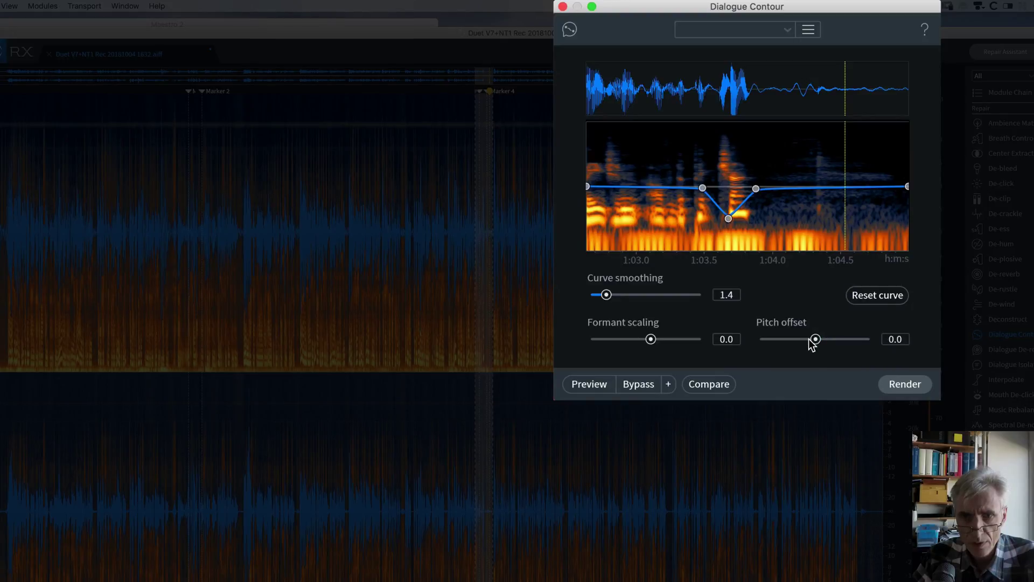
left_click(591, 384)
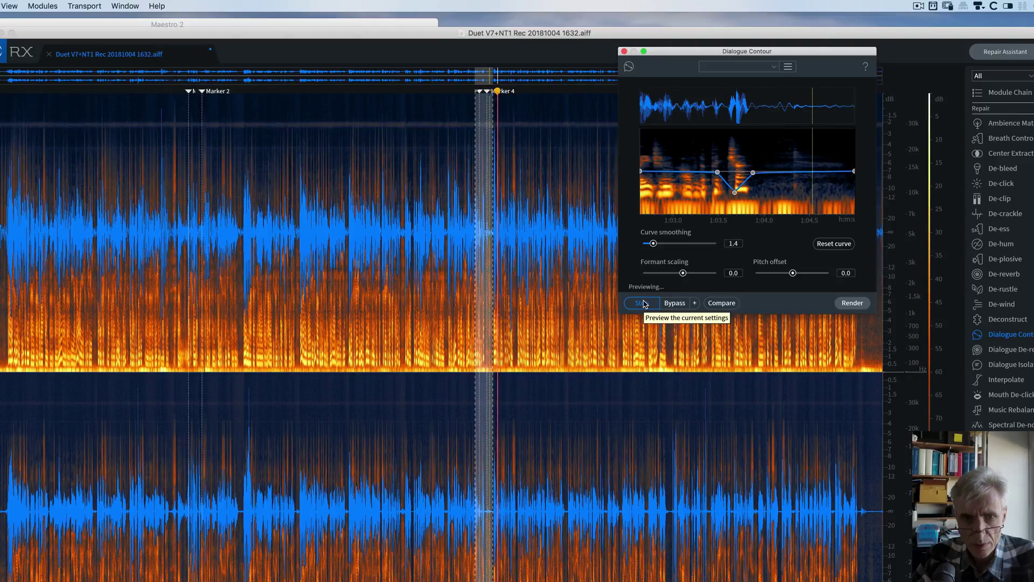
left_click(644, 304)
left_click(716, 304)
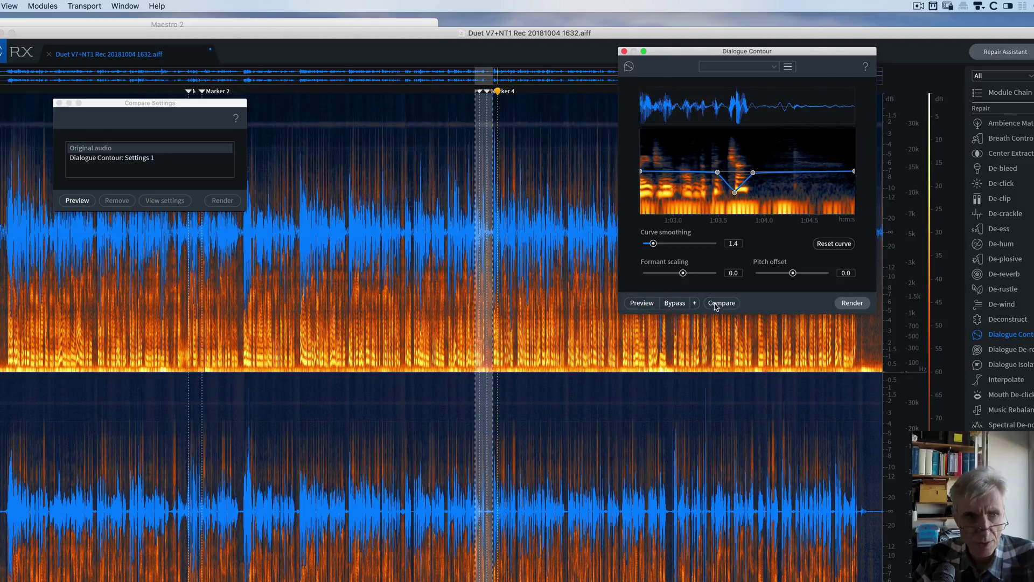
left_click(470, 489)
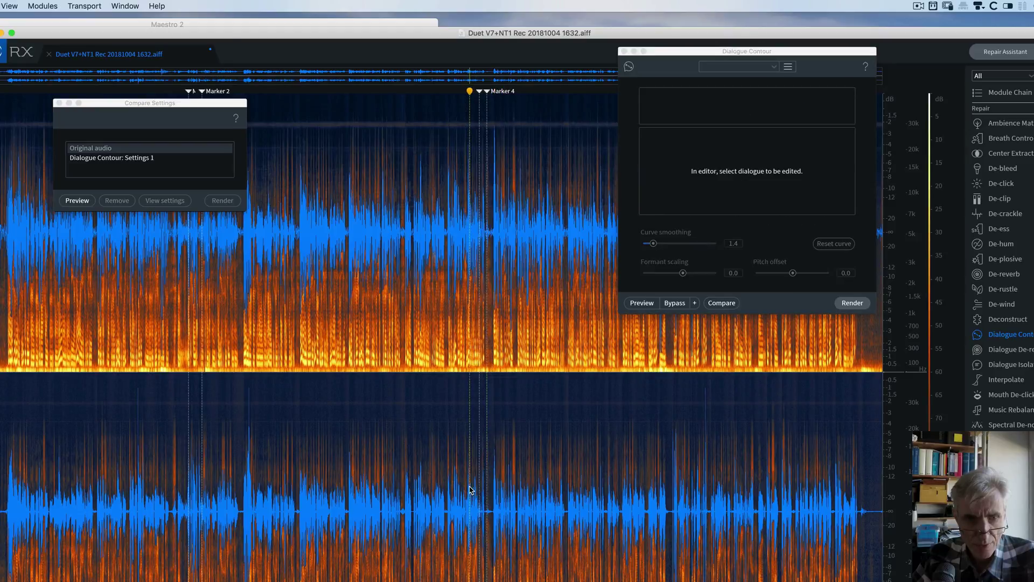
left_click(78, 201)
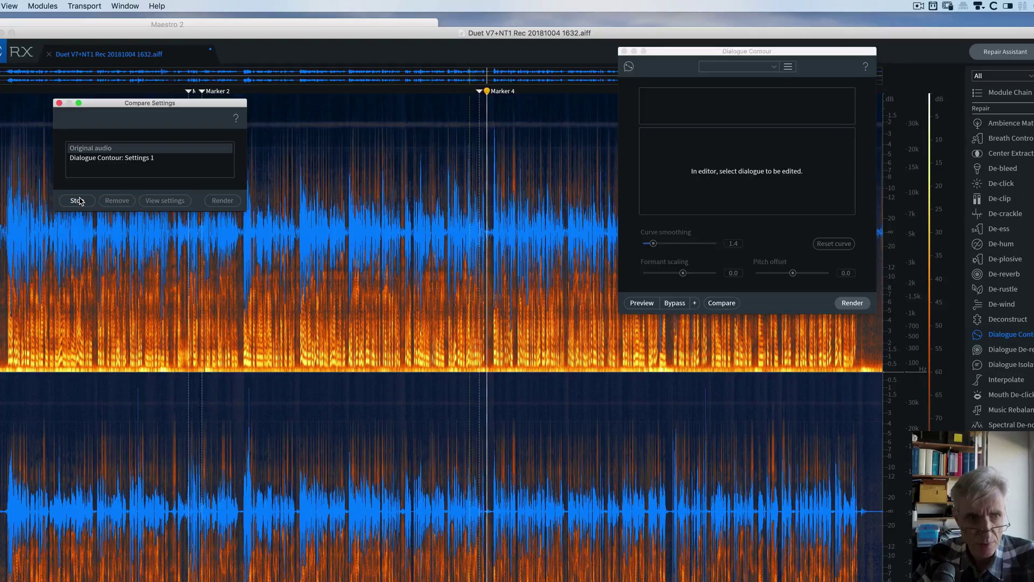
left_click(79, 201)
left_click(88, 160)
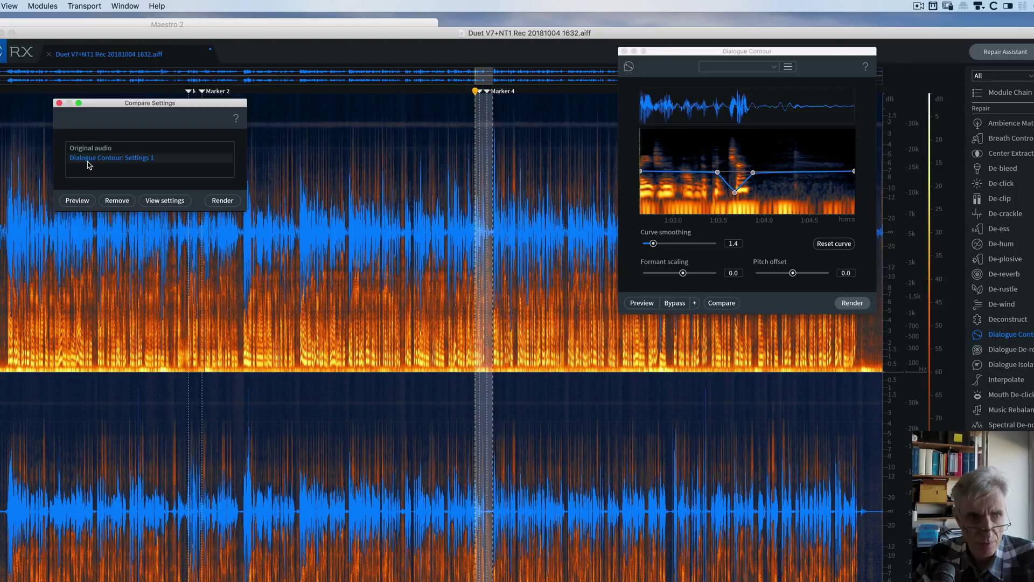
left_click(82, 204)
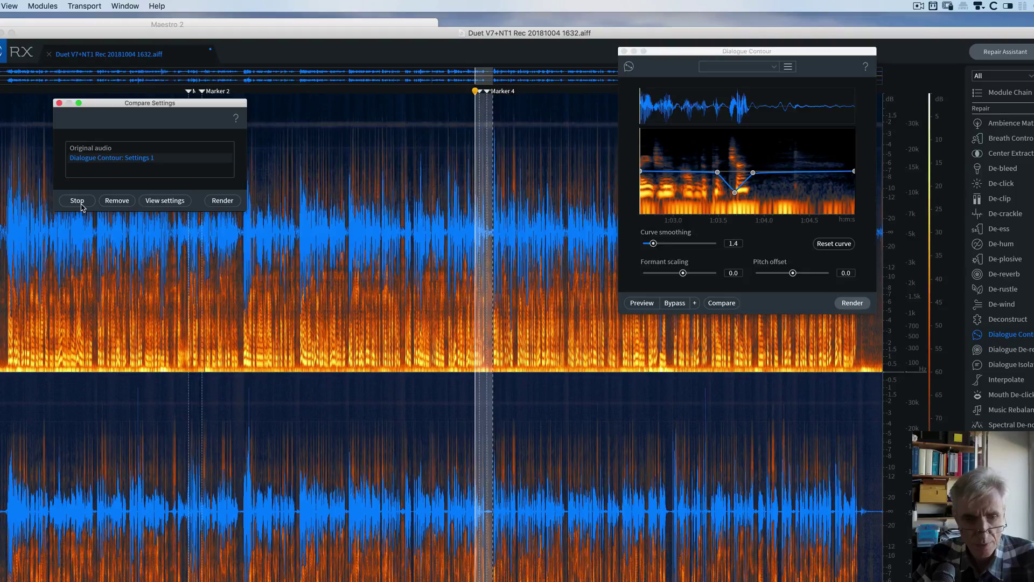
left_click(59, 103)
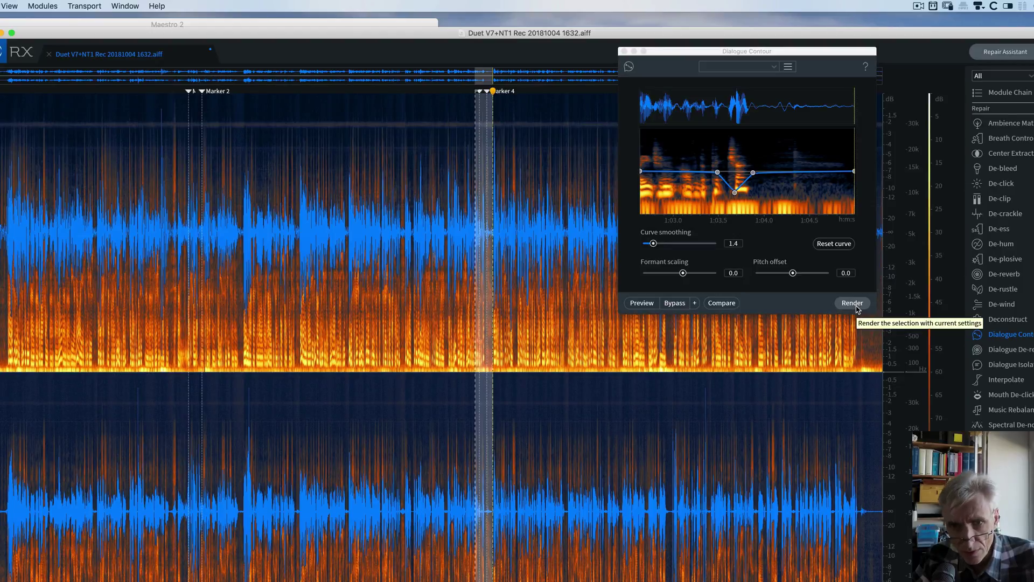
Deselect the Marker 4 phrase and place the playhead at the phrase near 1:52
left_click(765, 532)
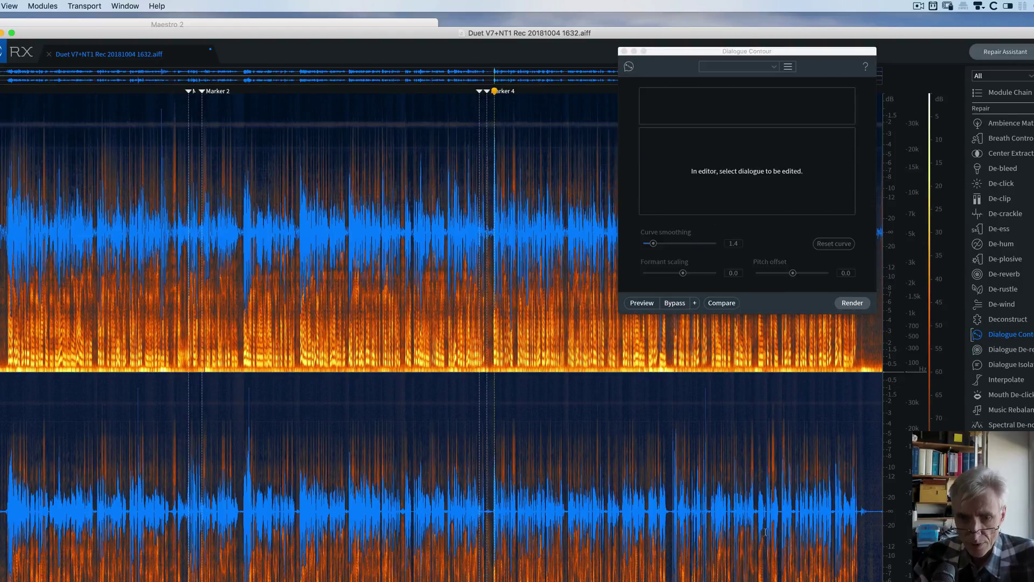
left_click(842, 575)
Select and play the final phrase, then reset its Dialogue Contour curve to flat
left_click_drag(843, 576, 859, 578)
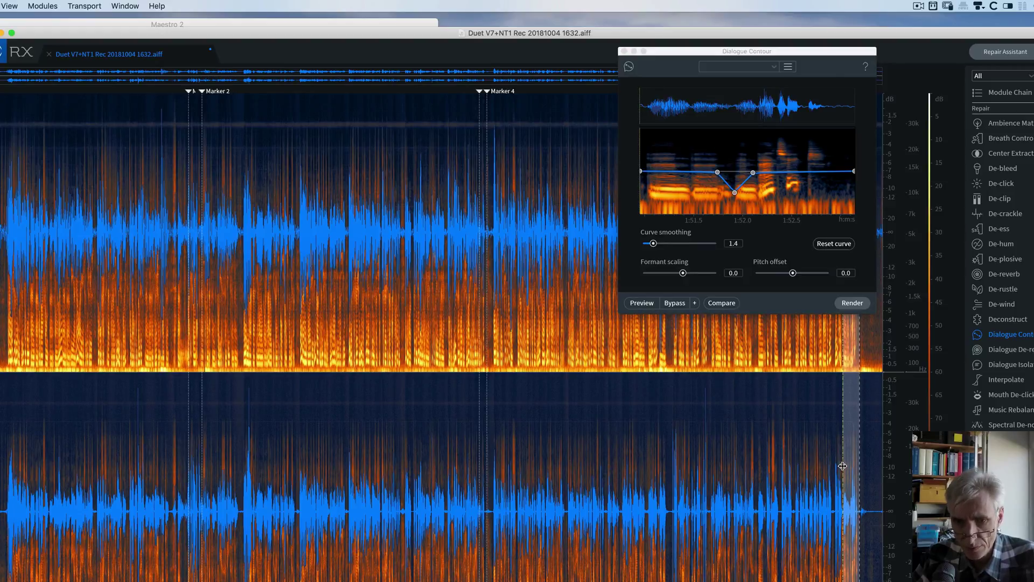
key("space")
left_click(835, 247)
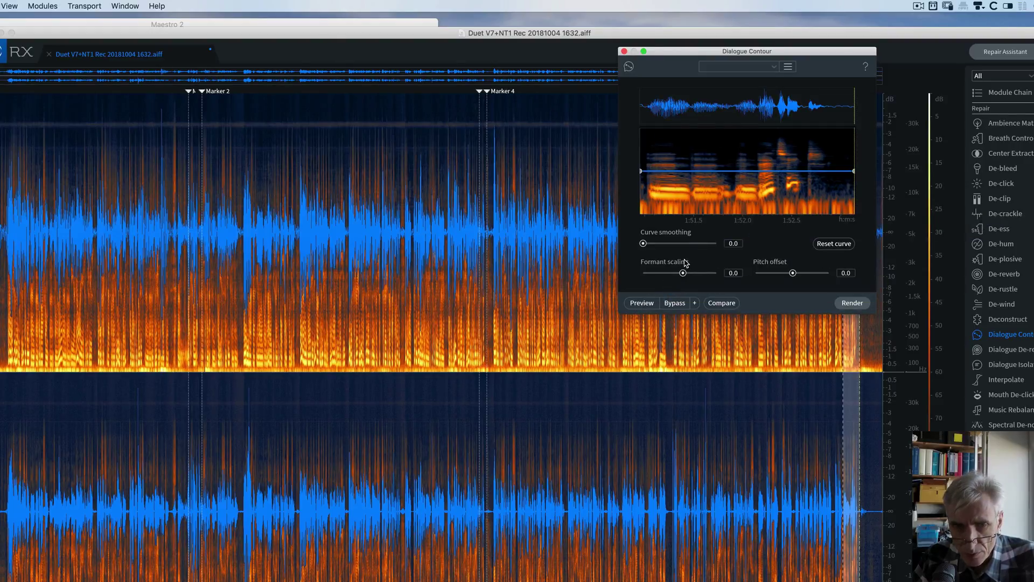
left_click(642, 303)
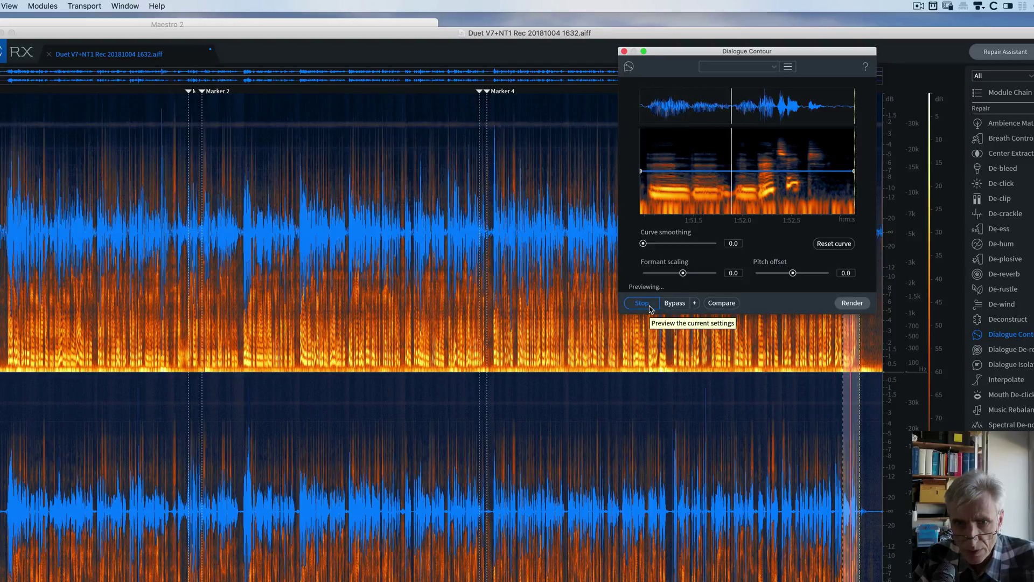
left_click(649, 305)
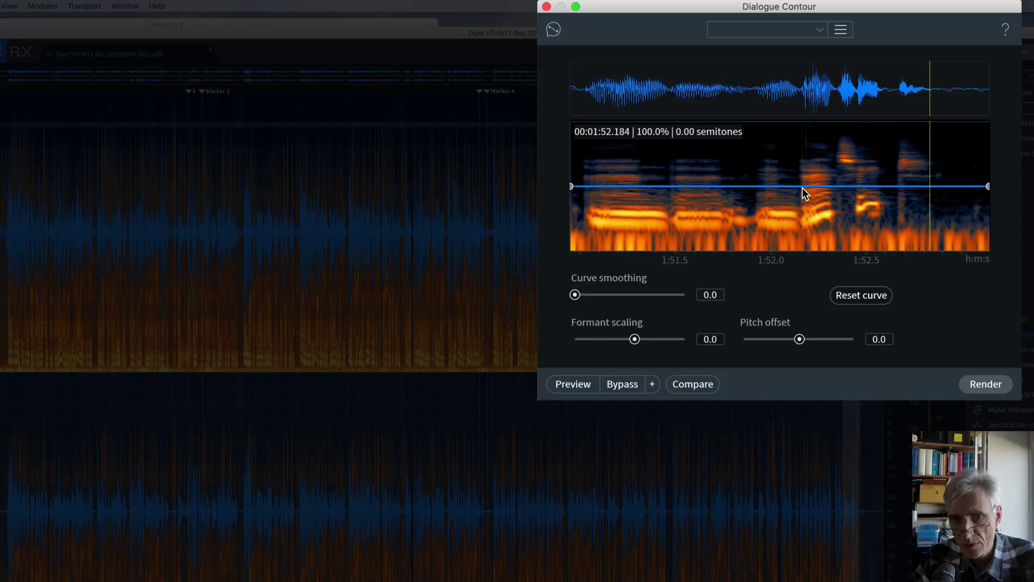
Anchor nodes around the end-phrase rise, dip the curve to -6.00 semitones, smoothing 2.0
left_click(783, 188)
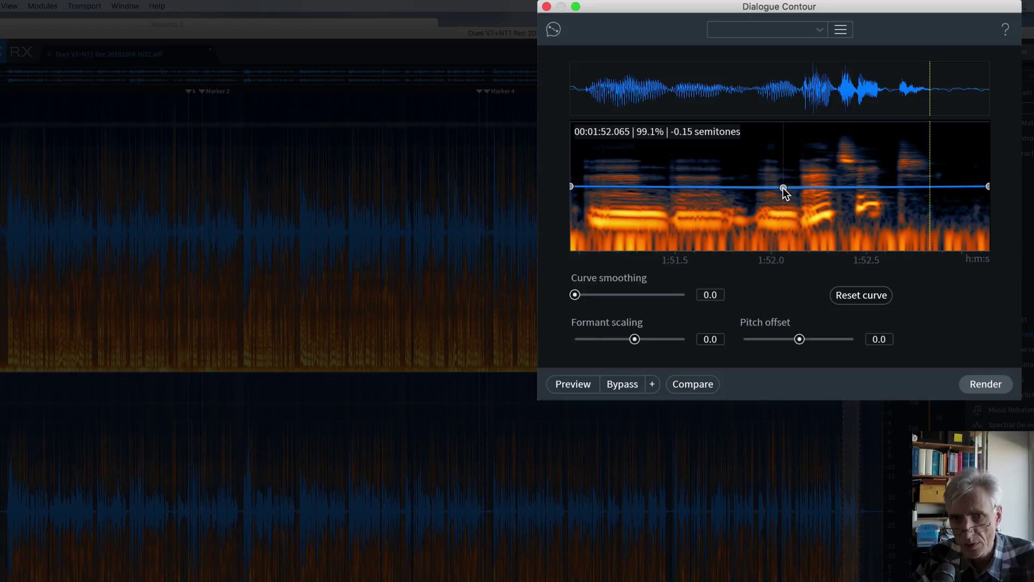
left_click(883, 187)
left_click_drag(822, 172, 822, 213)
left_click_drag(844, 256, 843, 261)
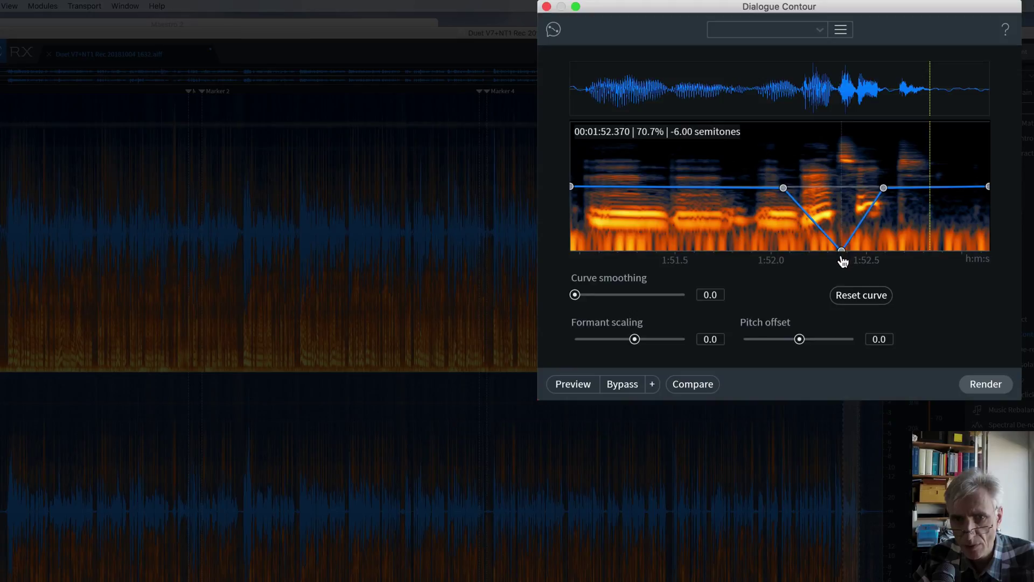
left_click(585, 297)
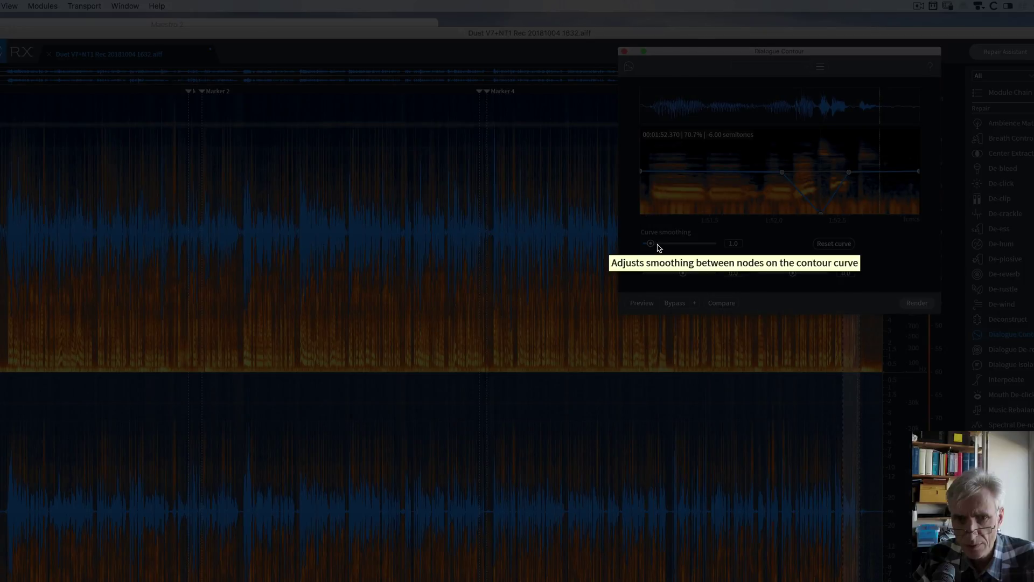
left_click(658, 244)
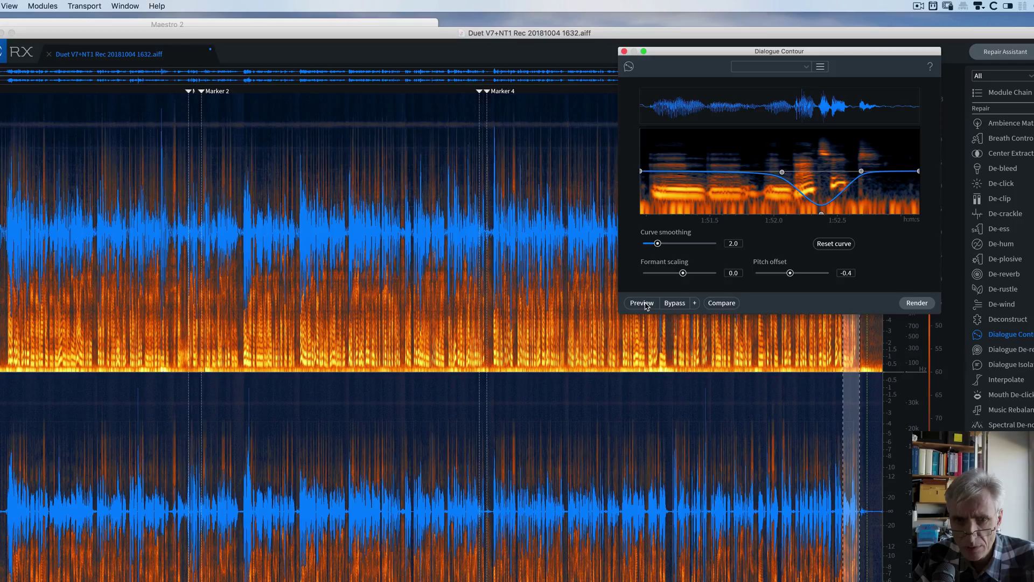
Preview the smoothed contour on the end phrase, then render it
left_click(642, 304)
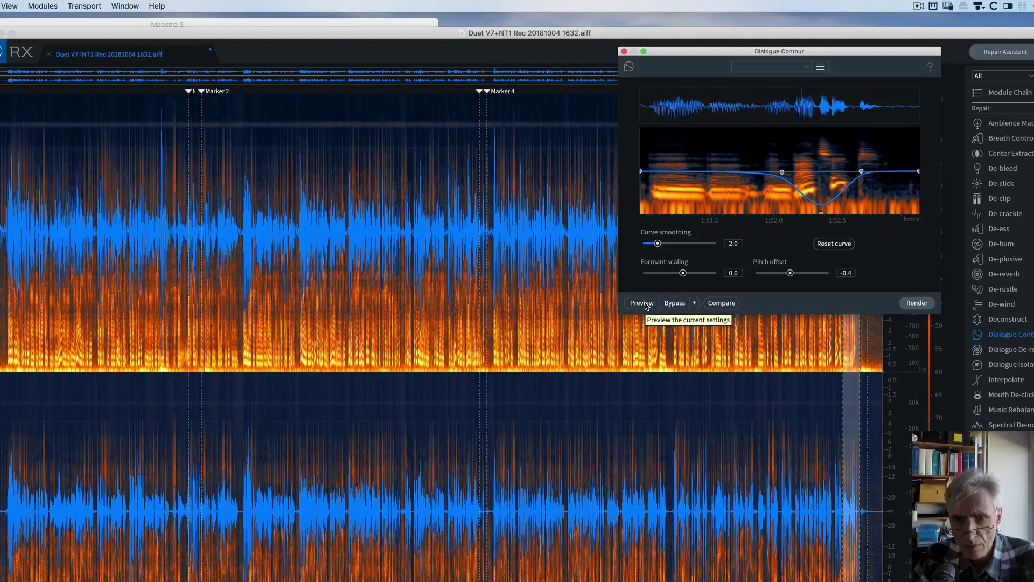
left_click(917, 303)
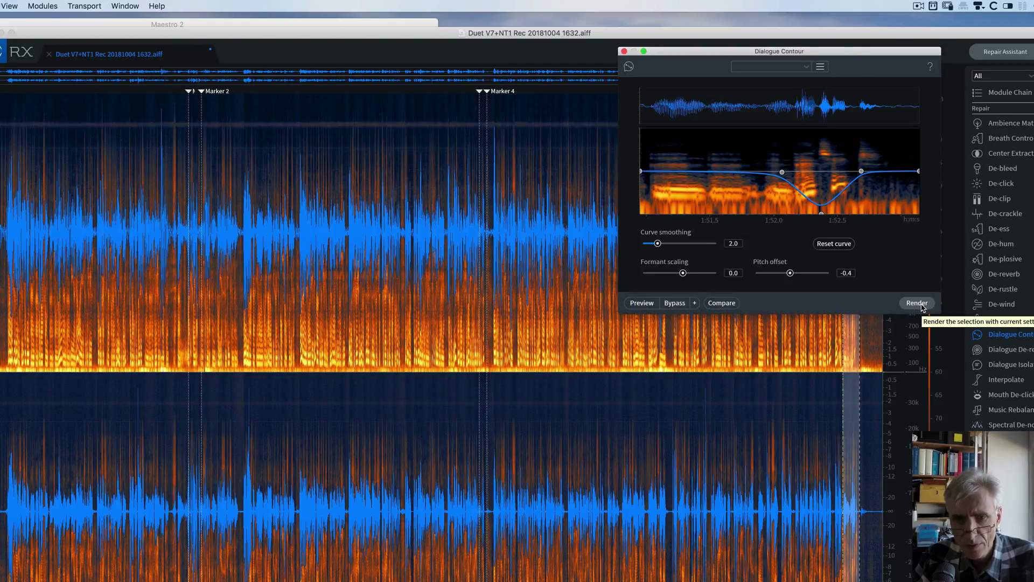
Close the Dialogue Contour window to return to the full duet spectrogram
left_click(624, 52)
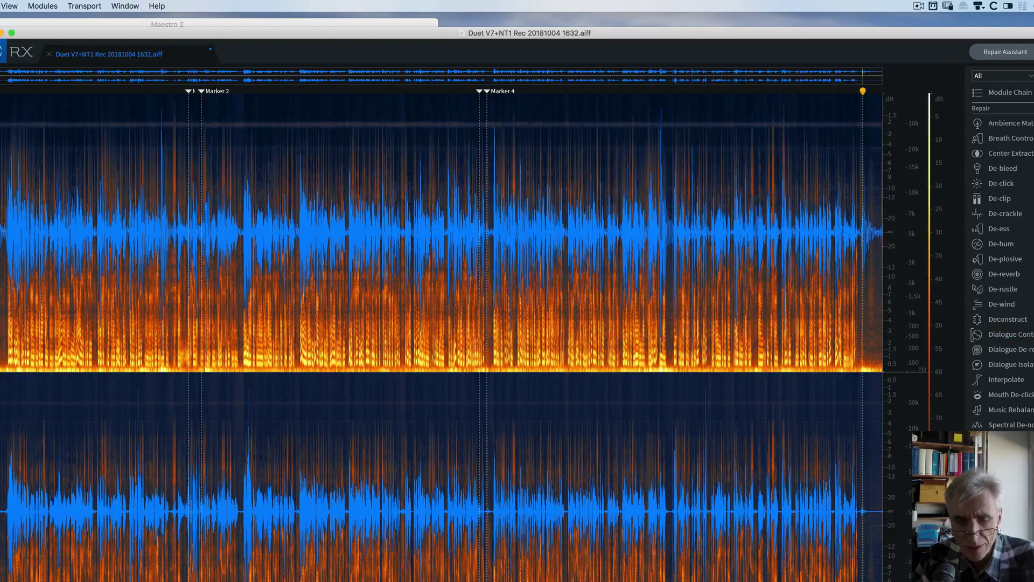